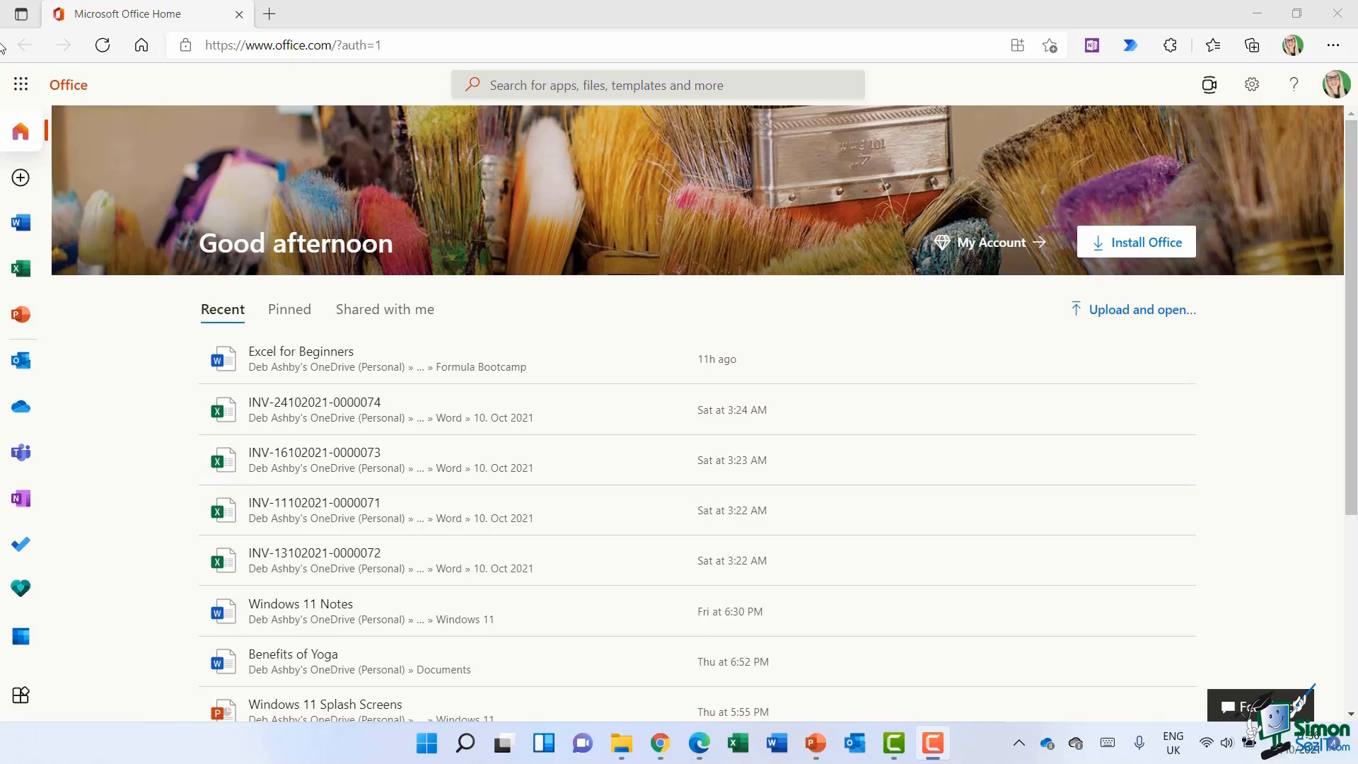
Bring up the app launcher listing the online Microsoft apps.
{"action": "left_click", "coordinate": [20, 85]}
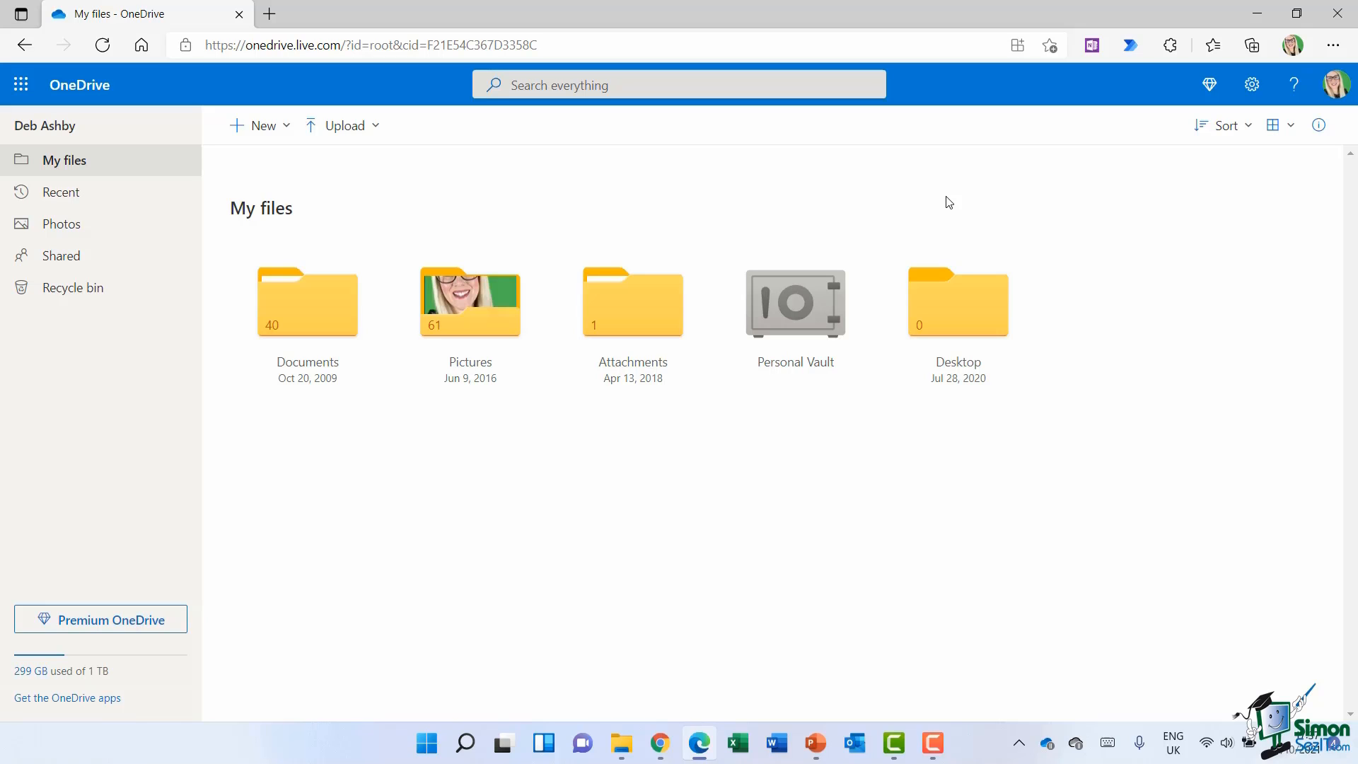
Navigate Documents > 01 Work Files > 01 Blog Posts > 01 Pivot Charts in Excel online.
{"action": "left_click", "coordinate": [306, 313]}
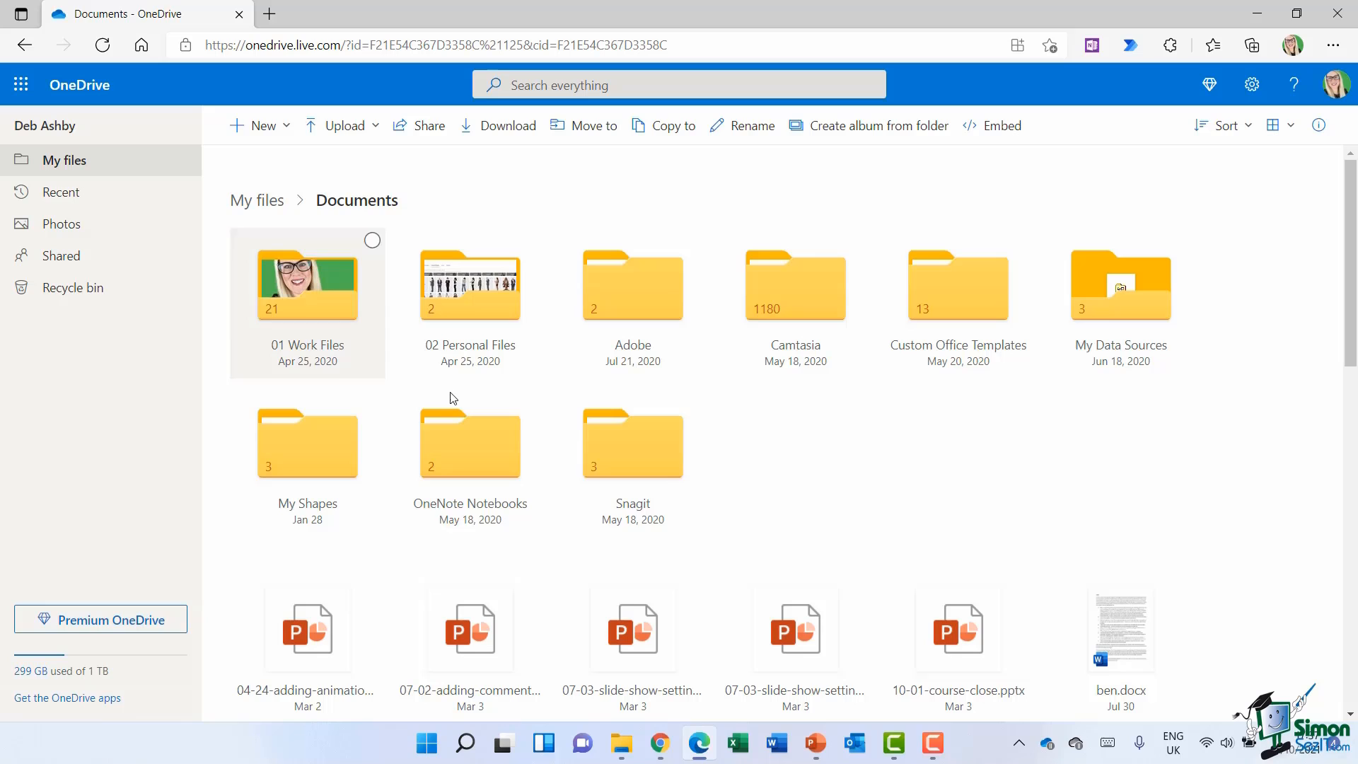
{"action": "left_click", "coordinate": [308, 308]}
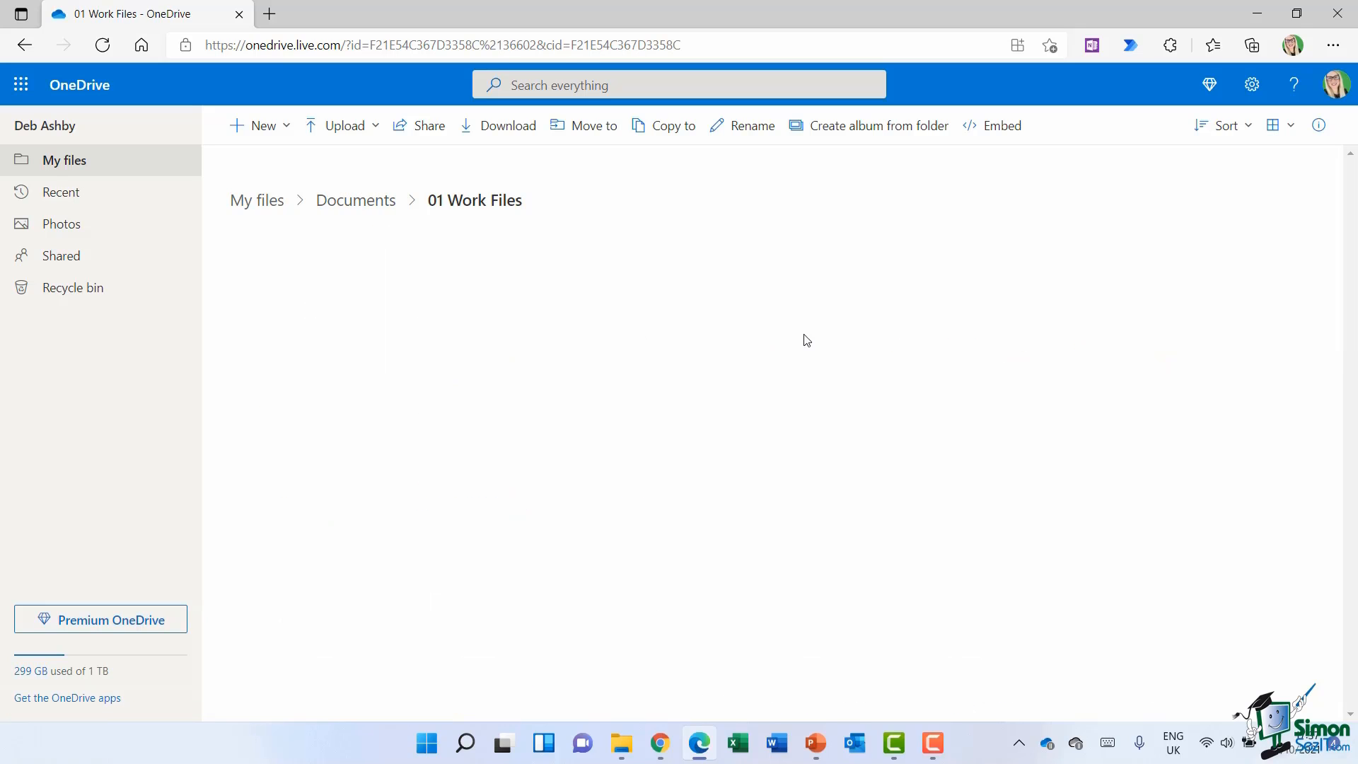
{"action": "left_click", "coordinate": [278, 297]}
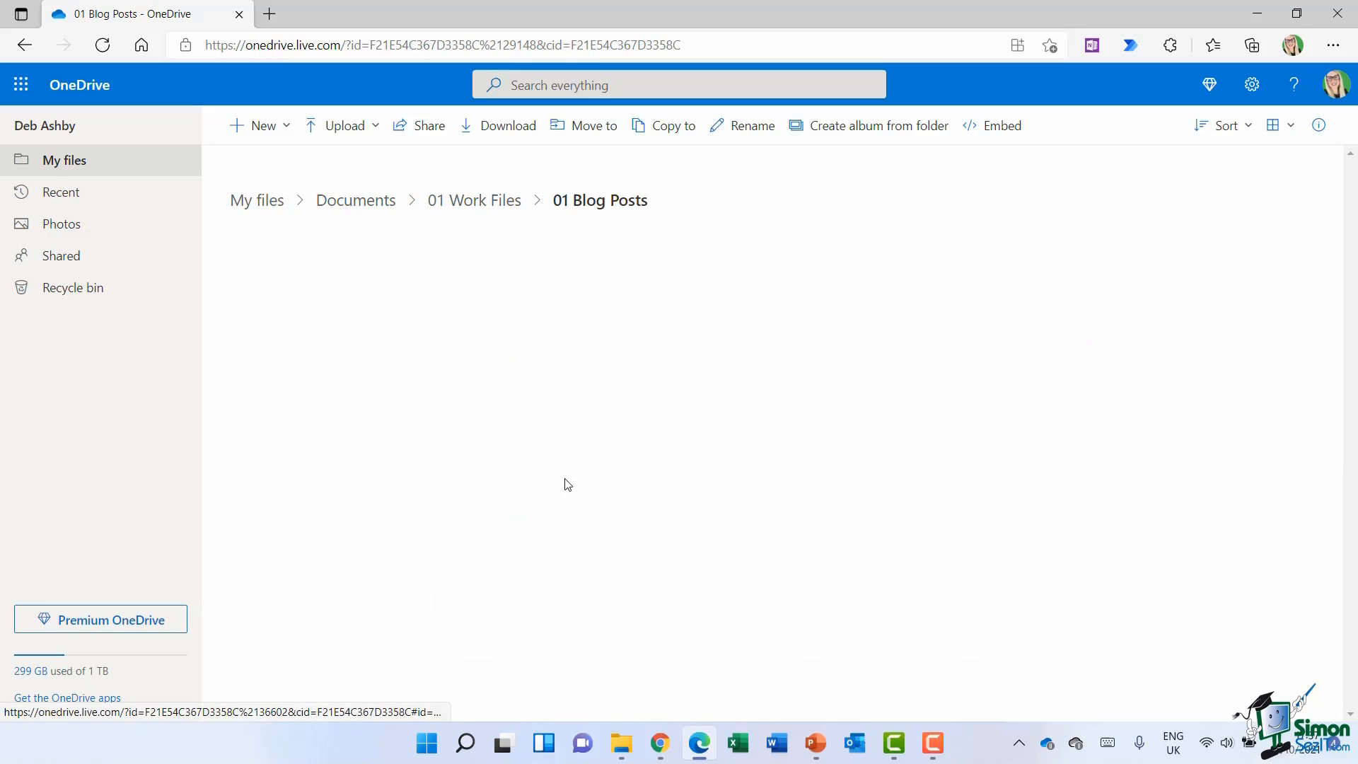
{"action": "left_click", "coordinate": [292, 297]}
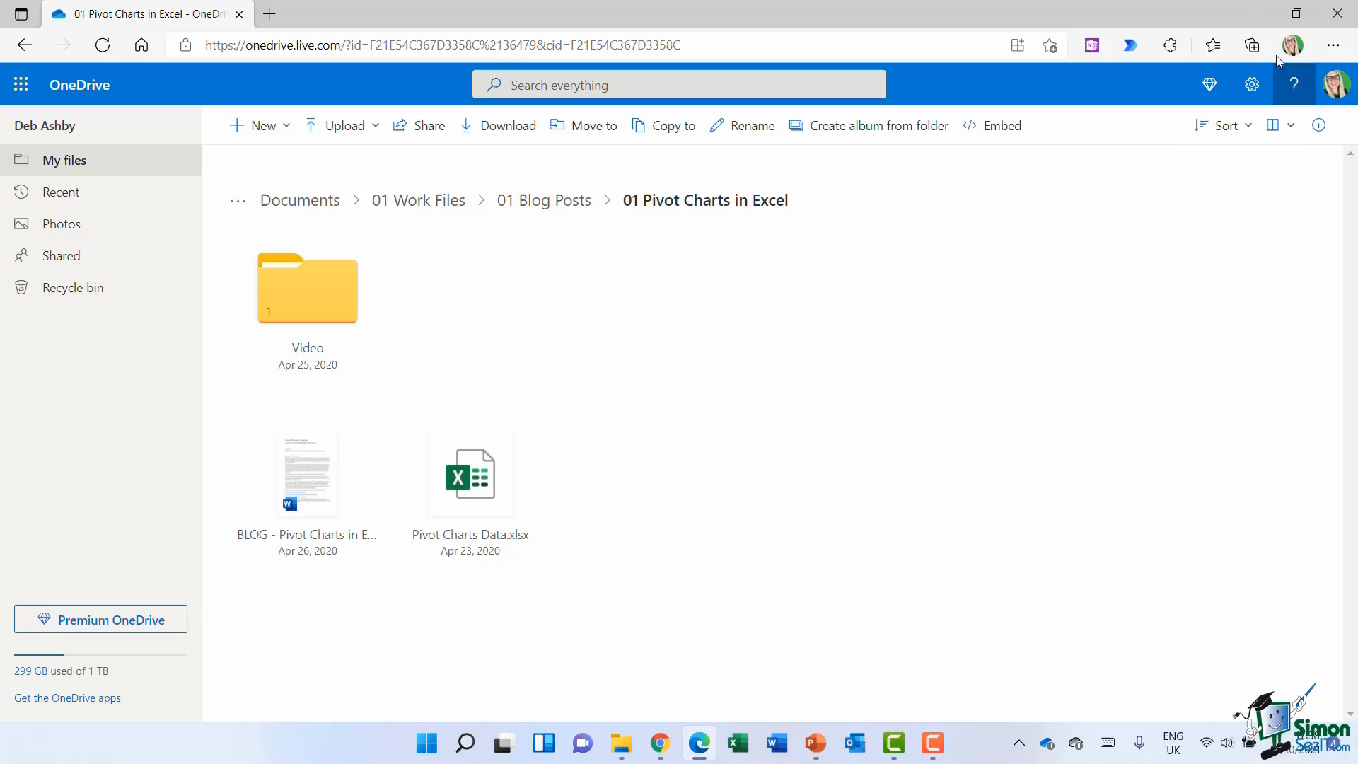
Expand OneDrive - Personal > Documents > 01 Work Files > 01 Blog Posts and show 01 Pivot Charts in Excel locally.
{"action": "left_click", "coordinate": [1258, 14]}
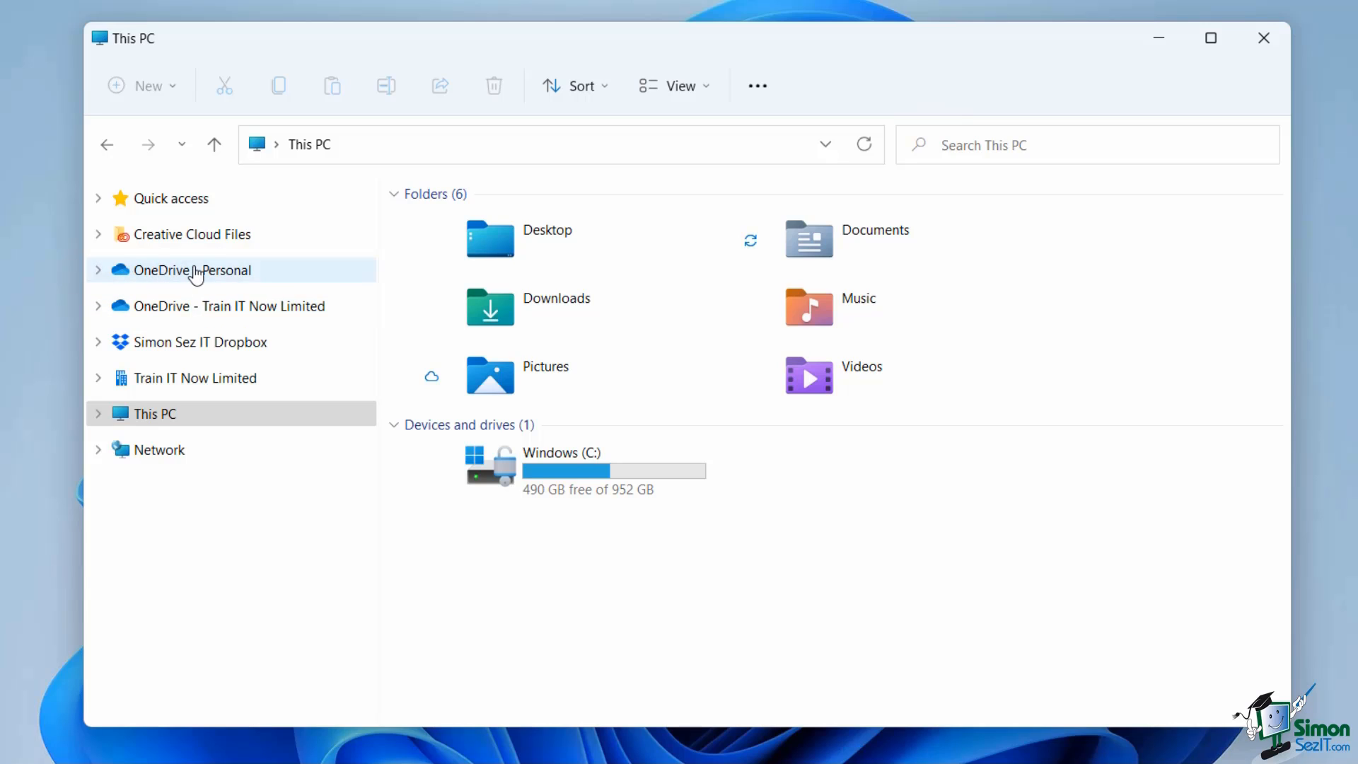
{"action": "left_click", "coordinate": [99, 270]}
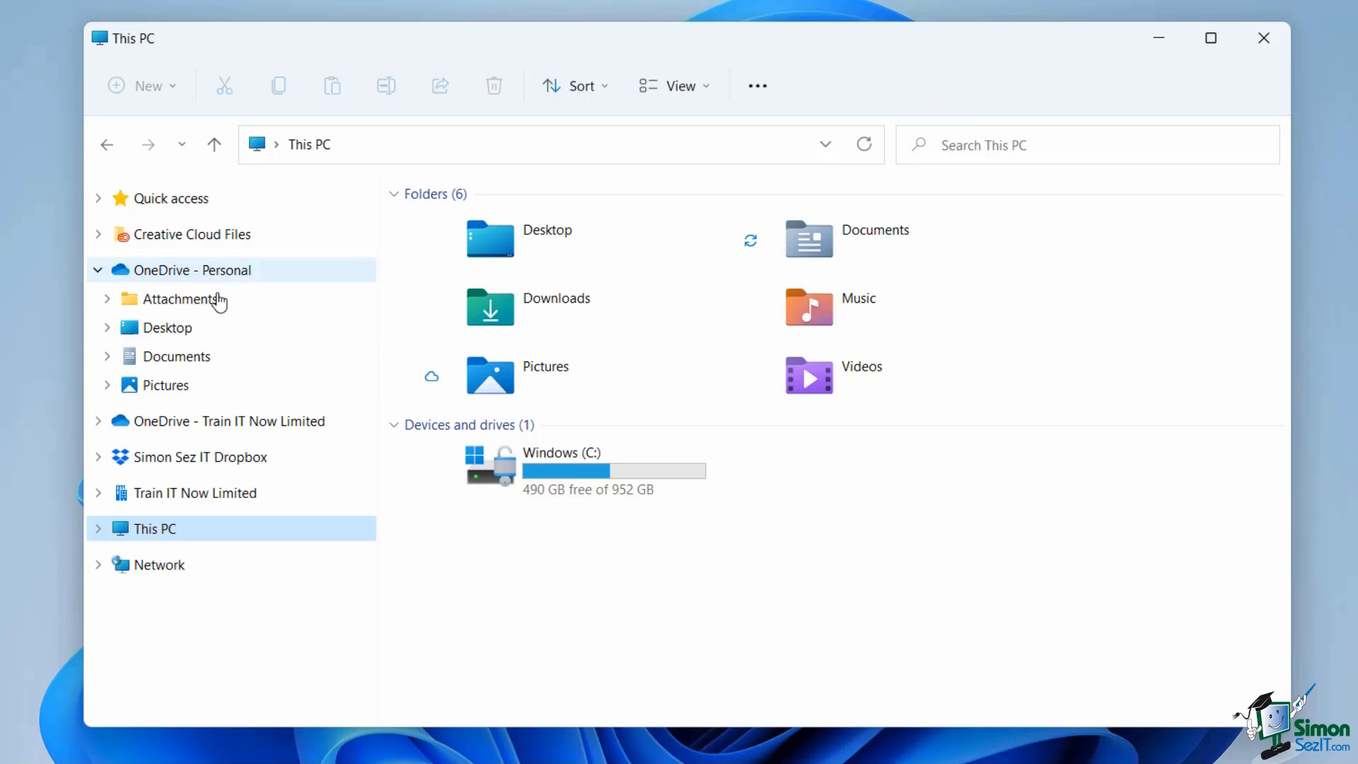
{"action": "left_click", "coordinate": [106, 357]}
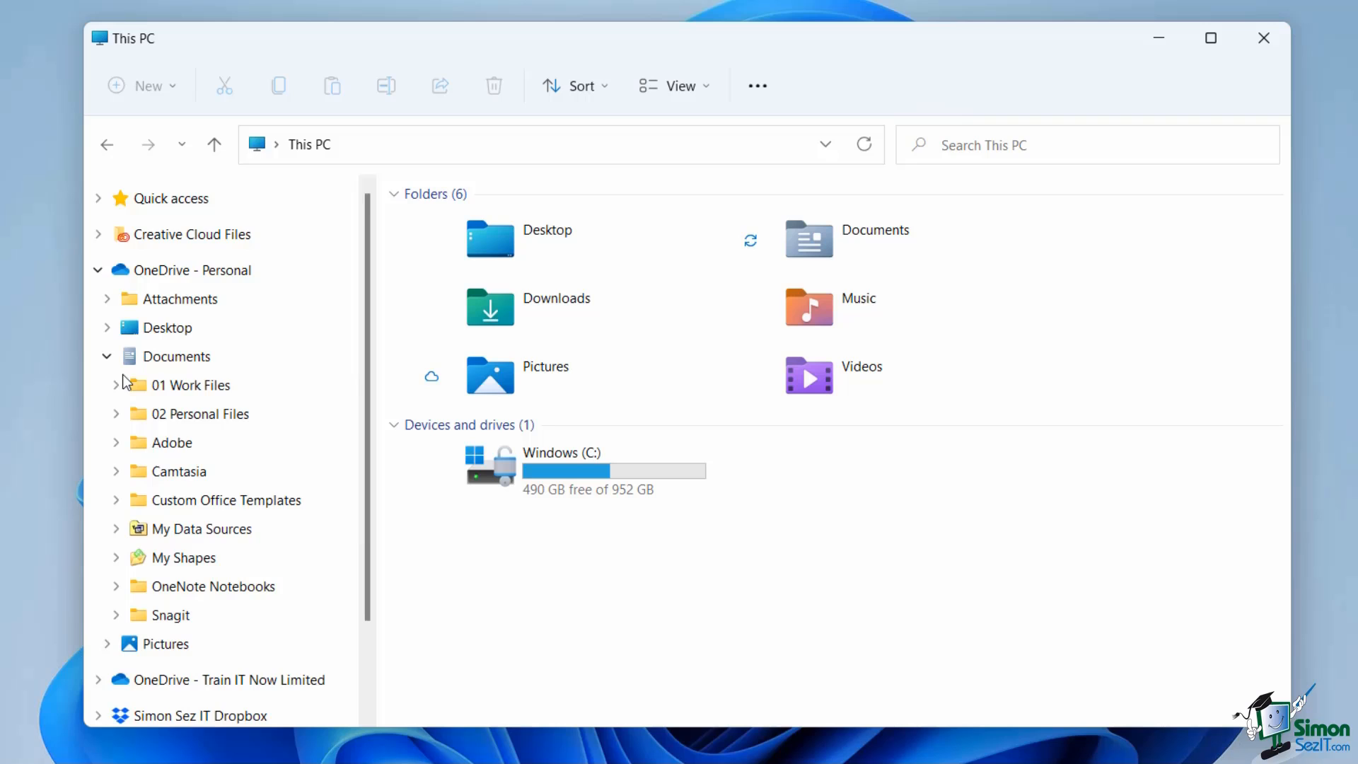
{"action": "left_click", "coordinate": [117, 386]}
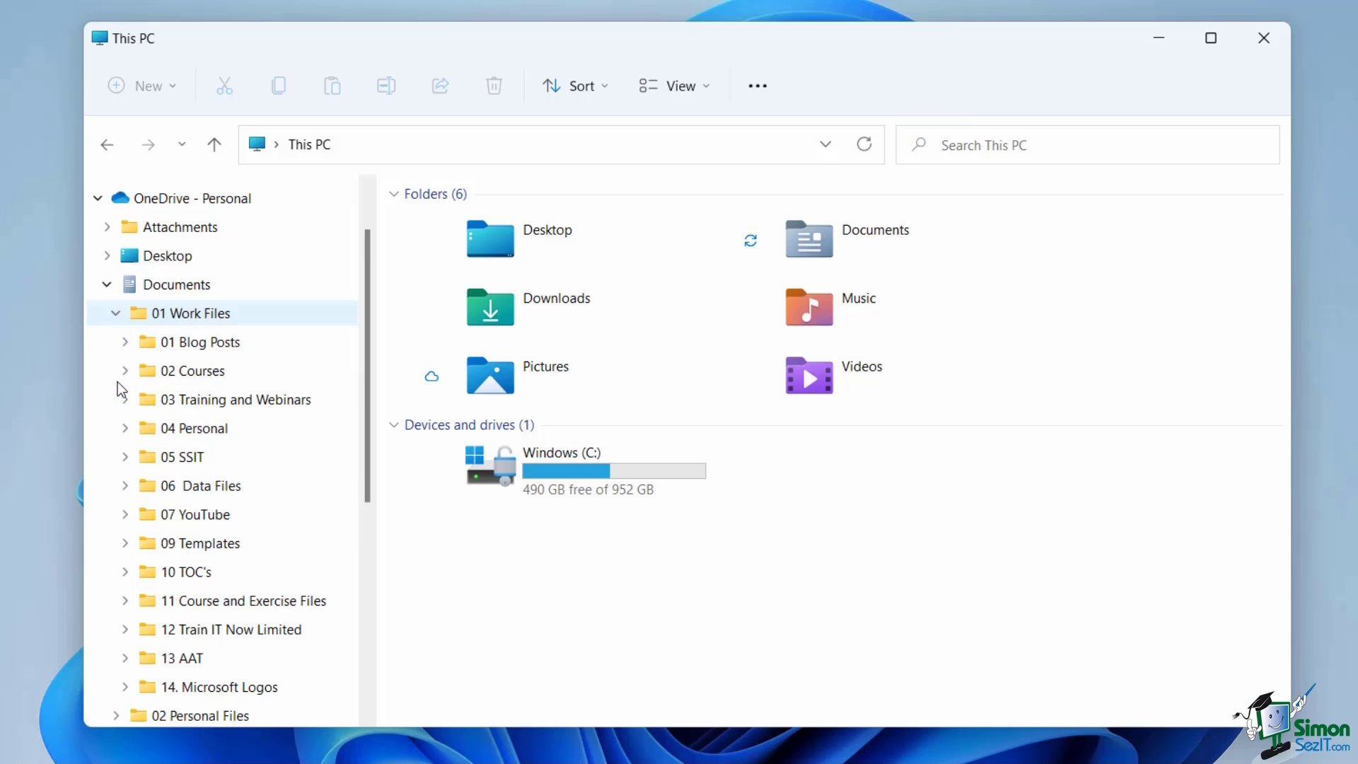
{"action": "left_click", "coordinate": [127, 345]}
{"action": "left_click", "coordinate": [227, 222]}
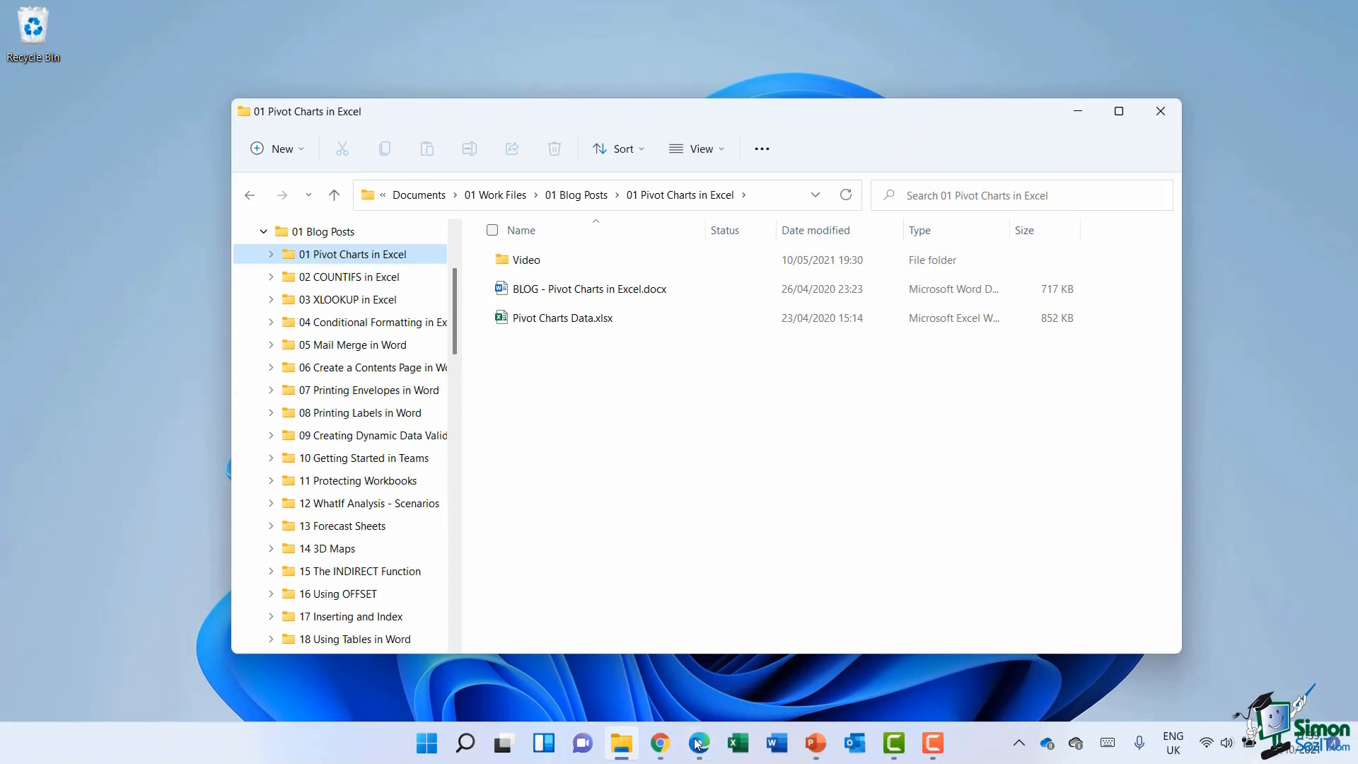
{"action": "left_click", "coordinate": [698, 742]}
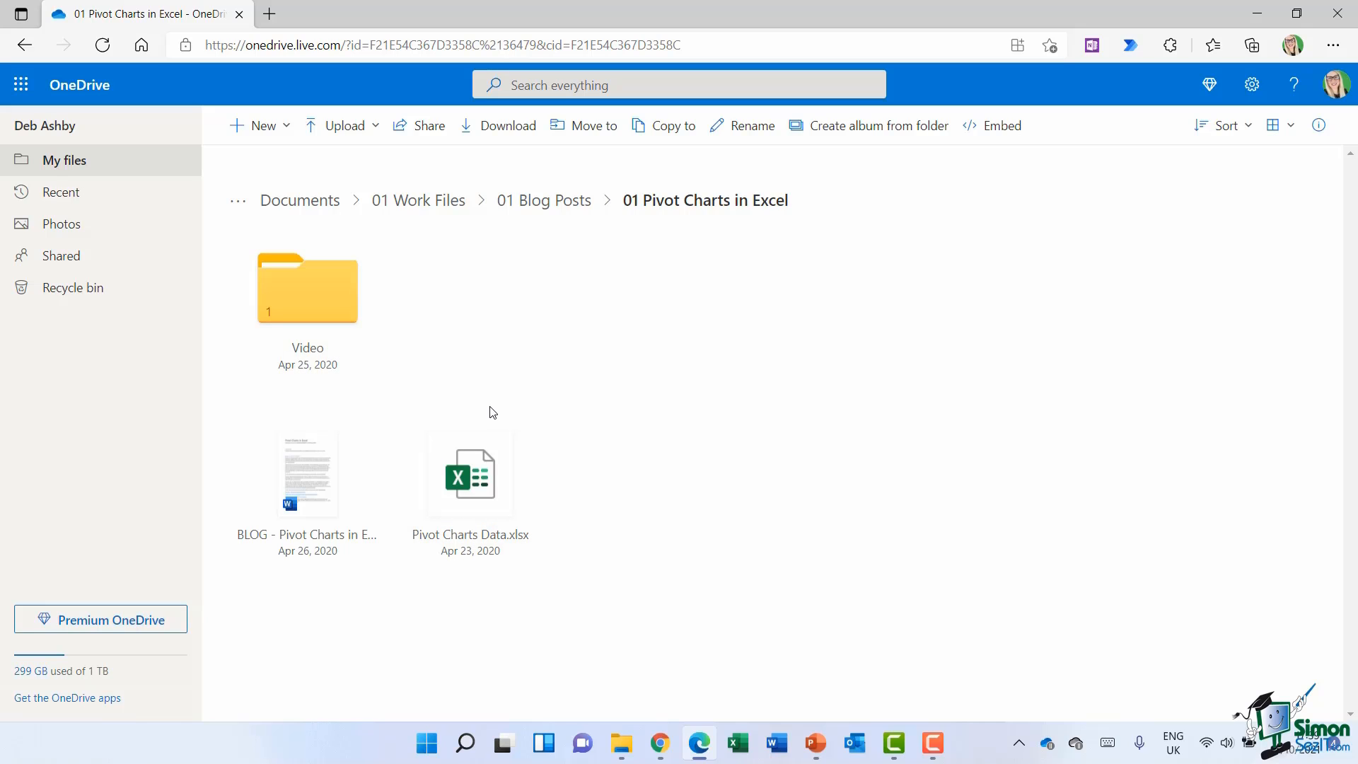
{"action": "left_click", "coordinate": [1256, 14]}
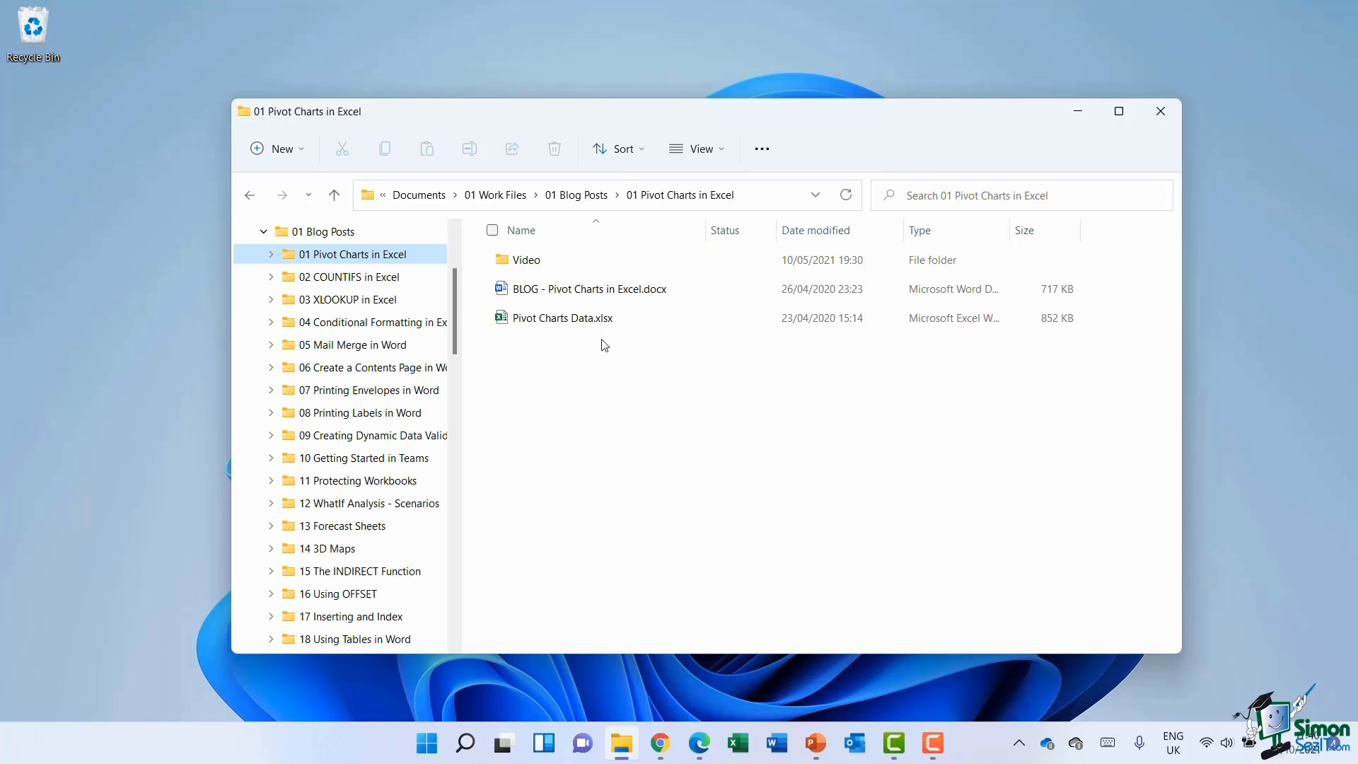
{"action": "mouse_move", "coordinate": [454, 305]}
{"action": "left_click_drag", "start_coordinate": [454, 305], "coordinate": [455, 245]}
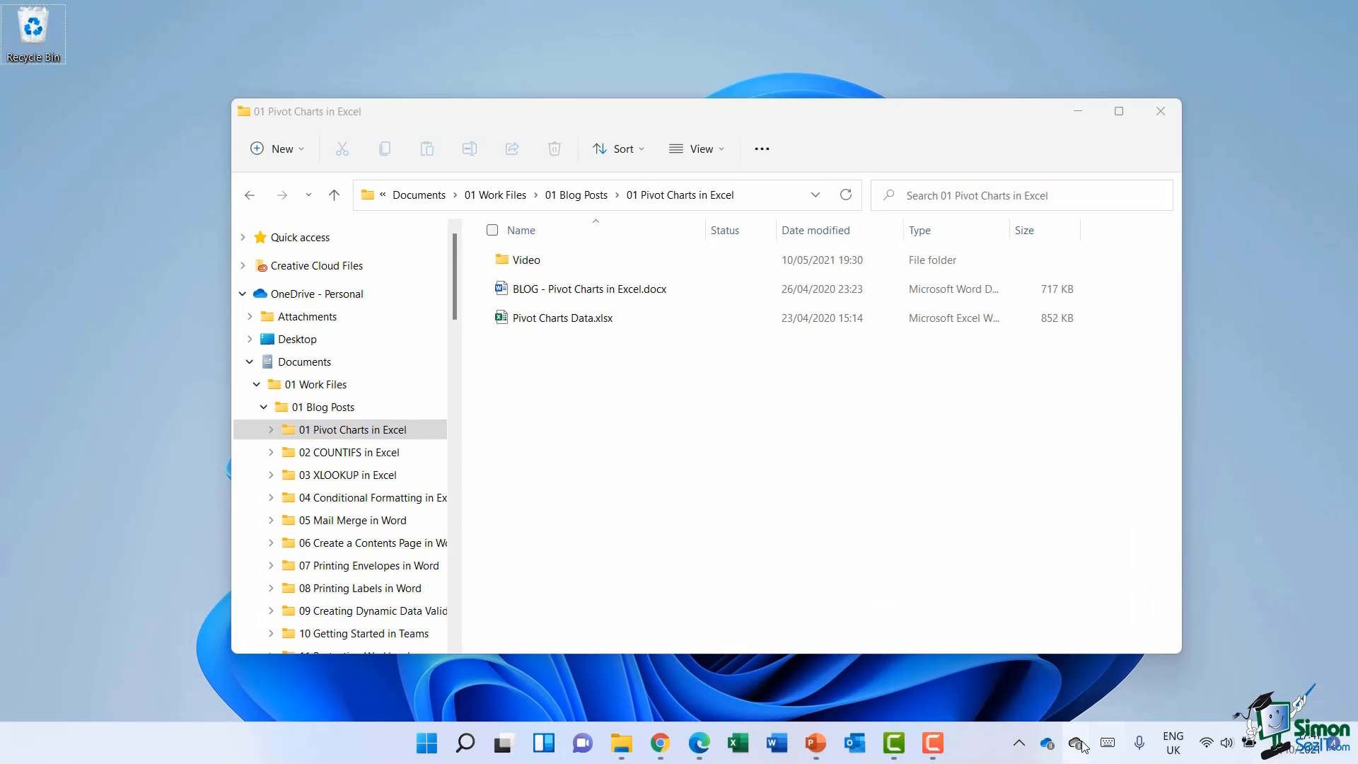
Resume OneDrive syncing from the tray icon, then return to the web view of the folder.
{"action": "right_click", "coordinate": [1079, 746]}
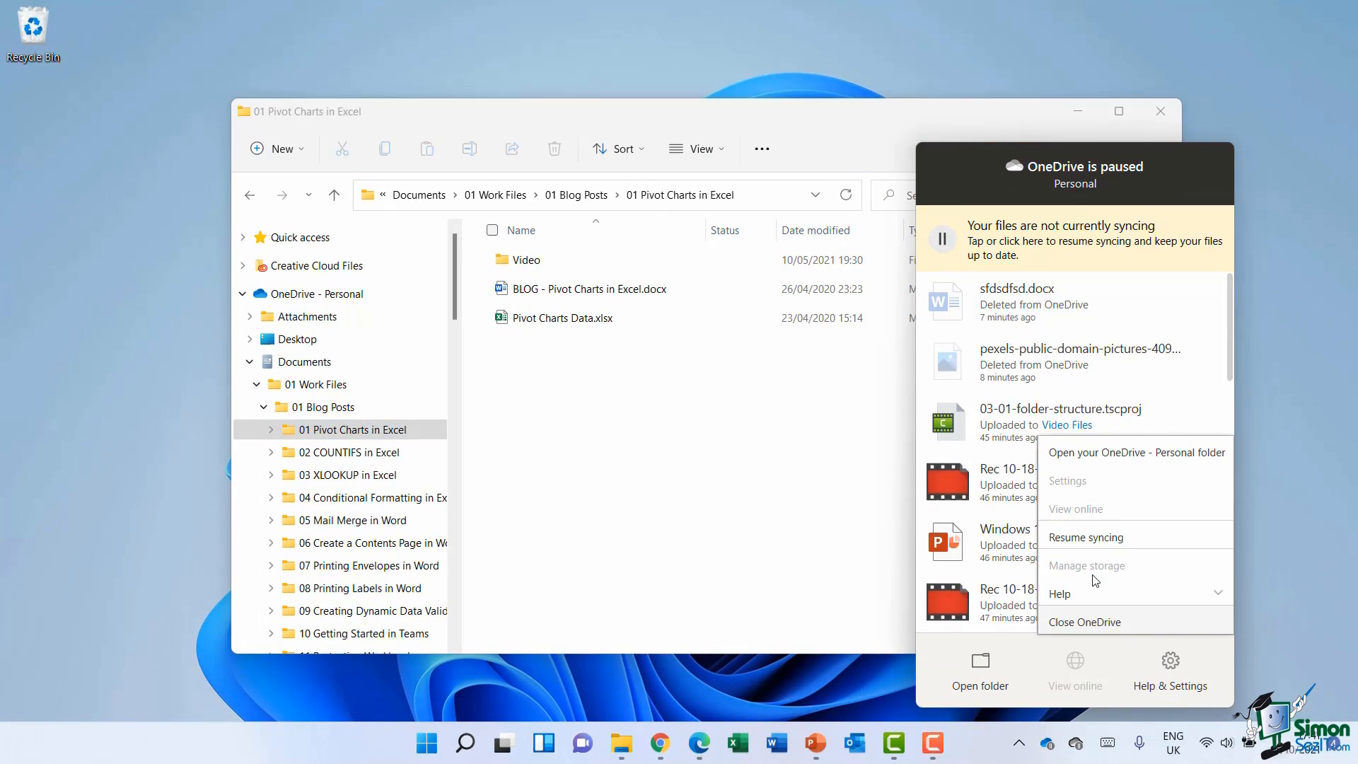
{"action": "left_click", "coordinate": [1086, 537]}
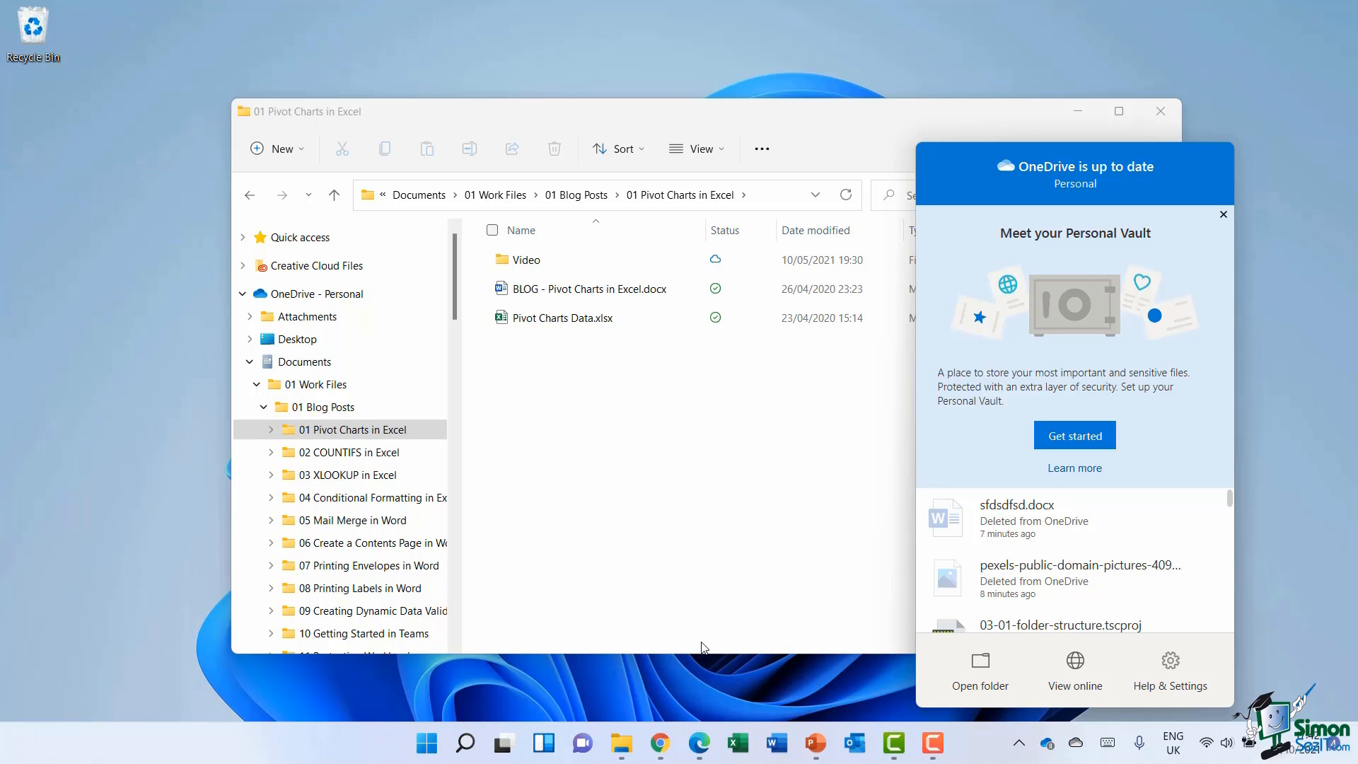
{"action": "left_click", "coordinate": [699, 743]}
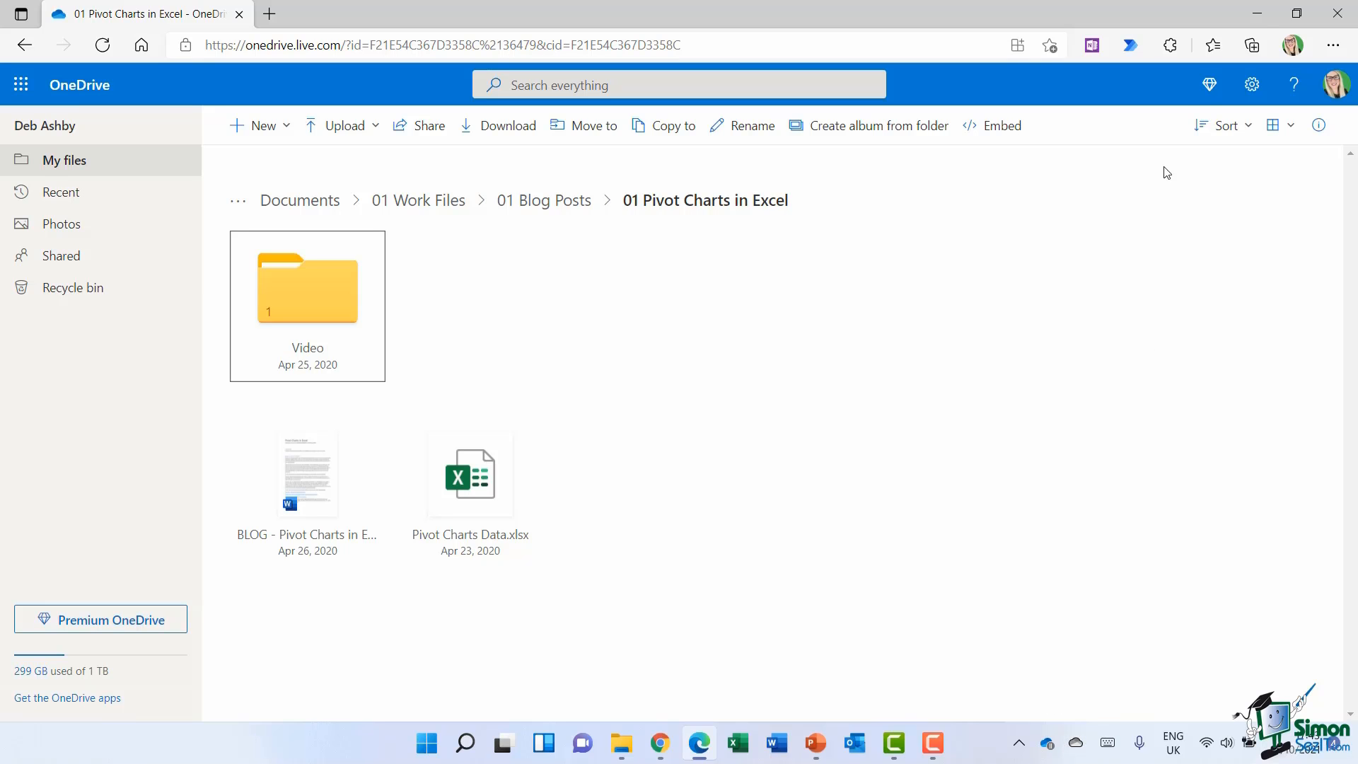
Switch back to File Explorer and collapse the OneDrive - Personal folder tree.
{"action": "left_click", "coordinate": [1255, 14]}
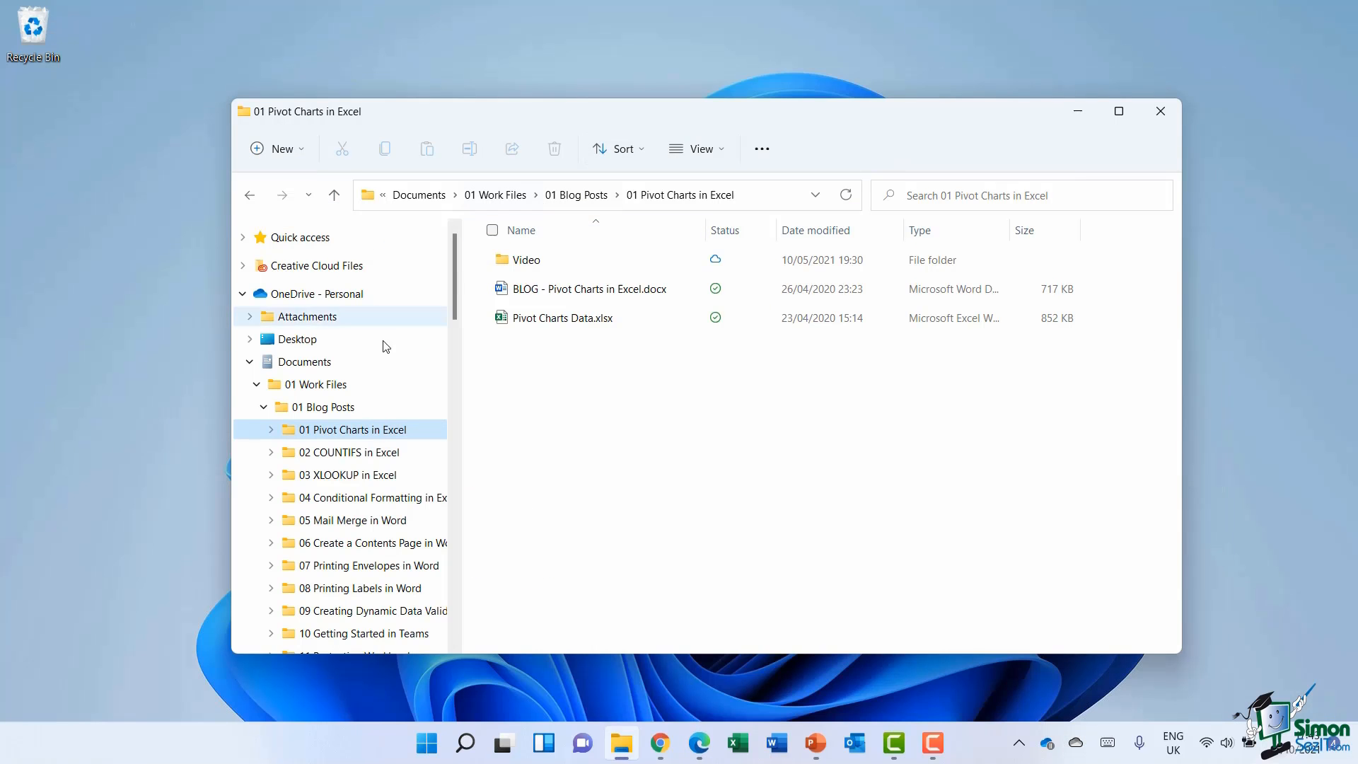
{"action": "mouse_move", "coordinate": [453, 278]}
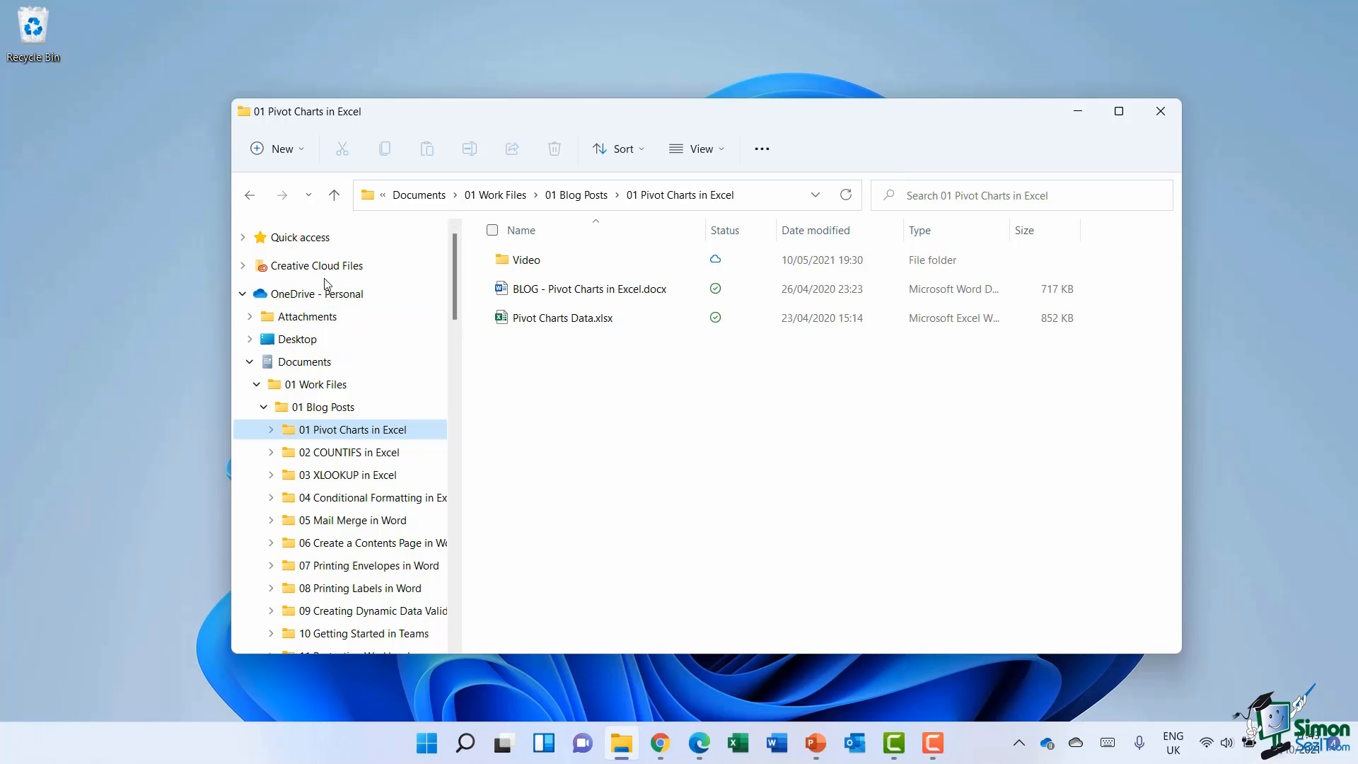
{"action": "left_click", "coordinate": [243, 294]}
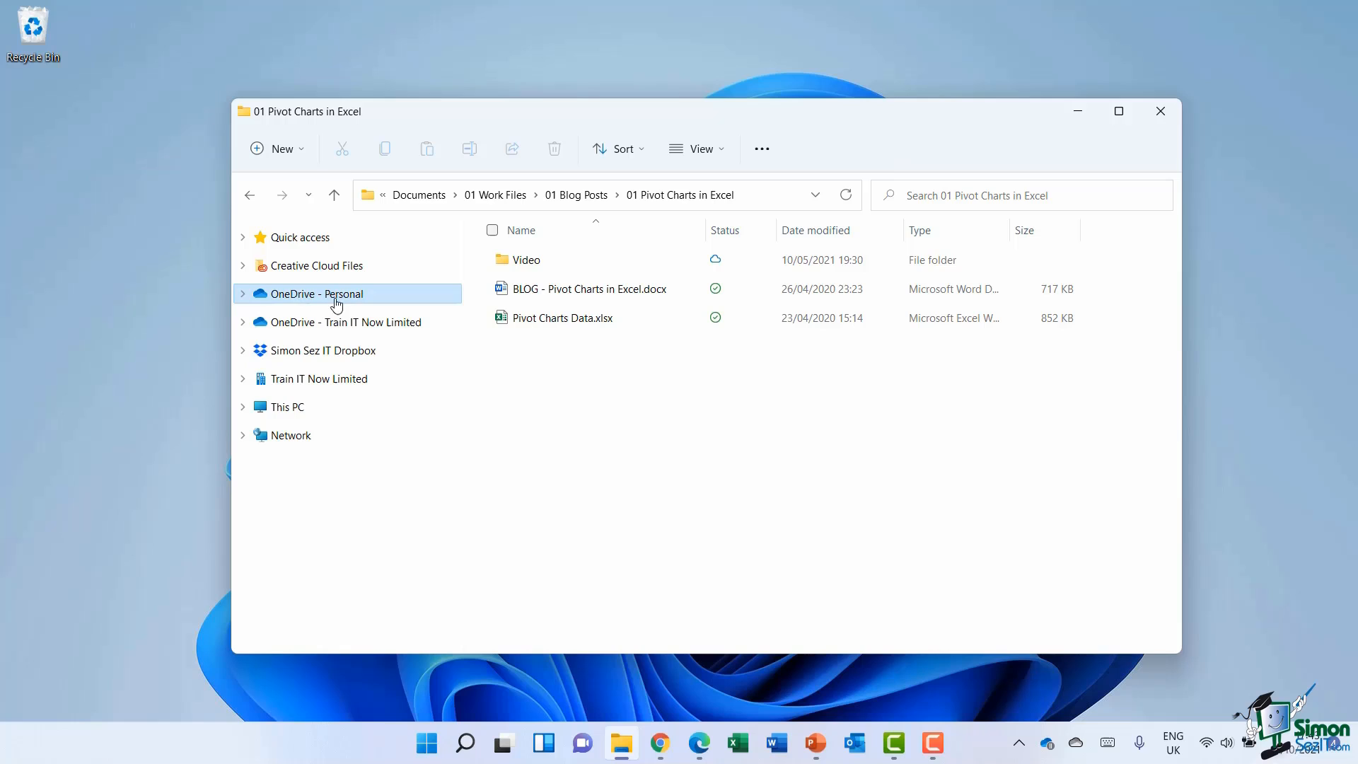